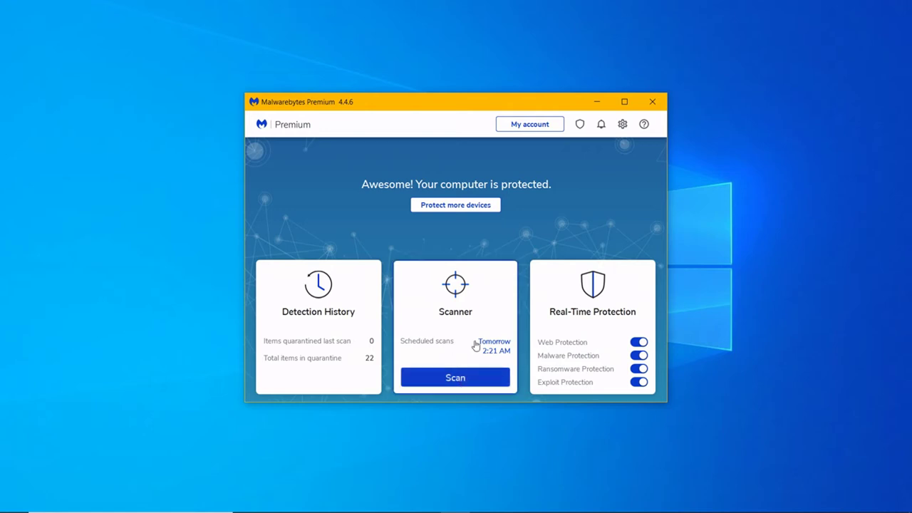
Start a threat scan and minimize the Scanner panel so the scan runs in the background.
{"action": "left_click", "coordinate": [442, 379]}
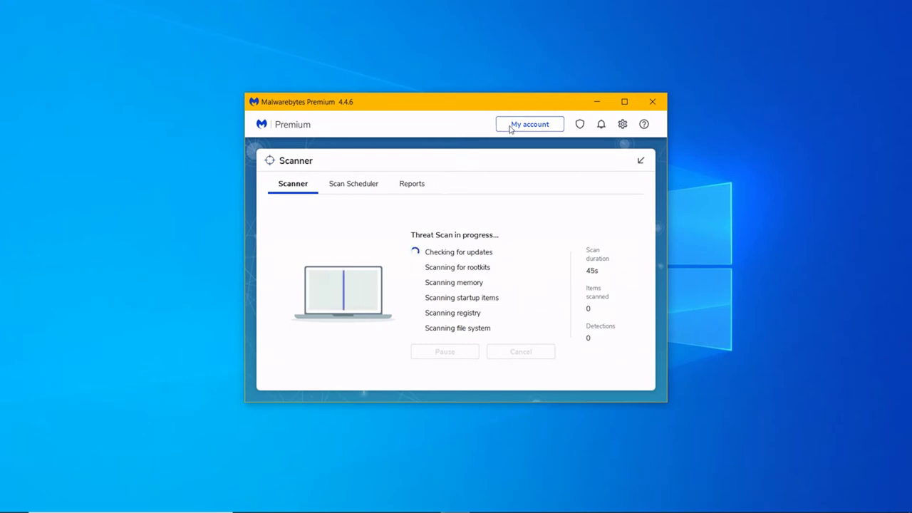
{"action": "left_click", "coordinate": [641, 162]}
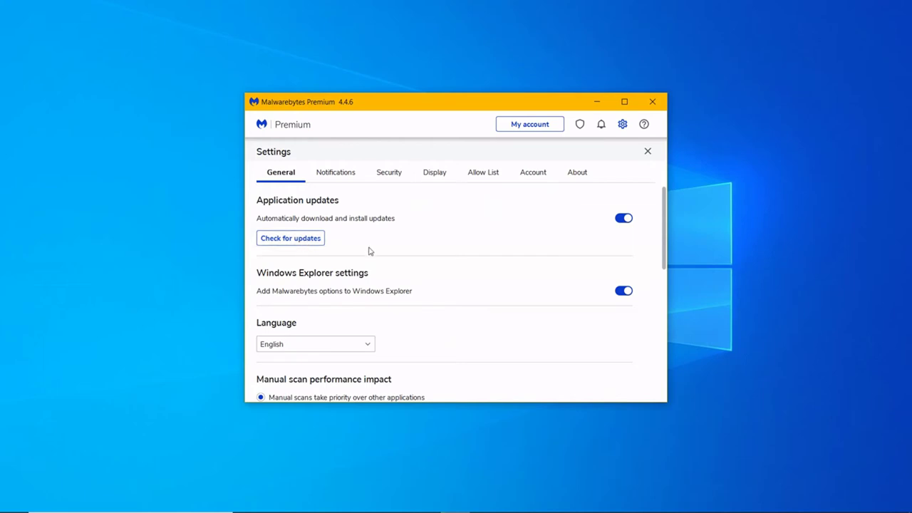
{"action": "scroll", "coordinate": [368, 250], "scroll_direction": "down", "scroll_amount": 2}
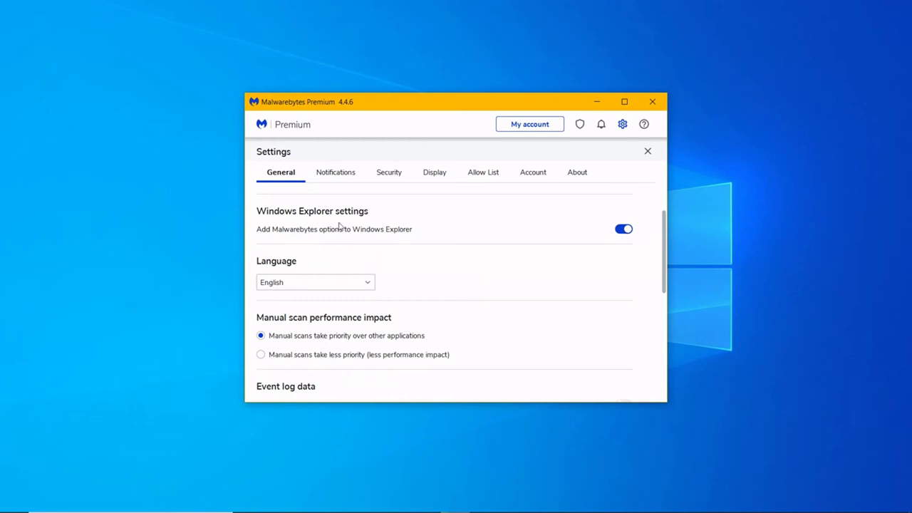
{"action": "scroll", "coordinate": [354, 254], "scroll_direction": "down", "scroll_amount": 2}
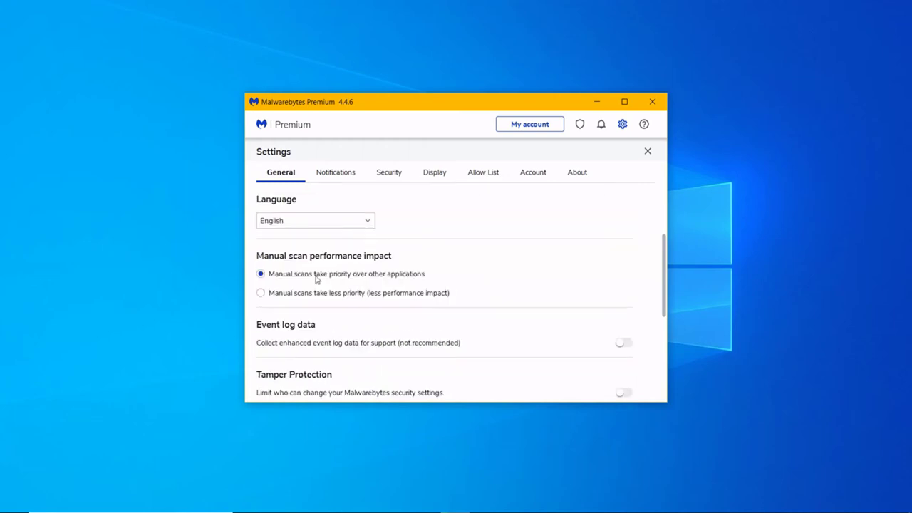
{"action": "scroll", "coordinate": [358, 275], "scroll_direction": "down", "scroll_amount": 2}
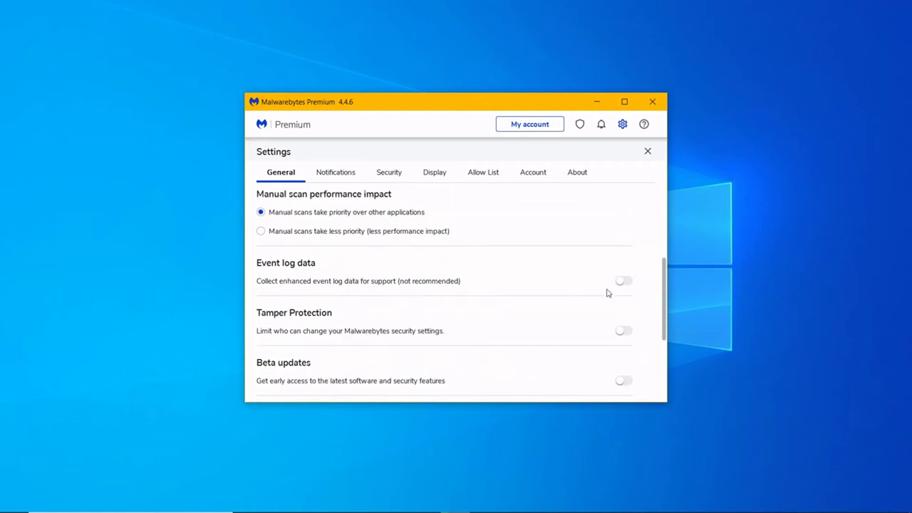
{"action": "scroll", "coordinate": [343, 276], "scroll_direction": "down", "scroll_amount": 1}
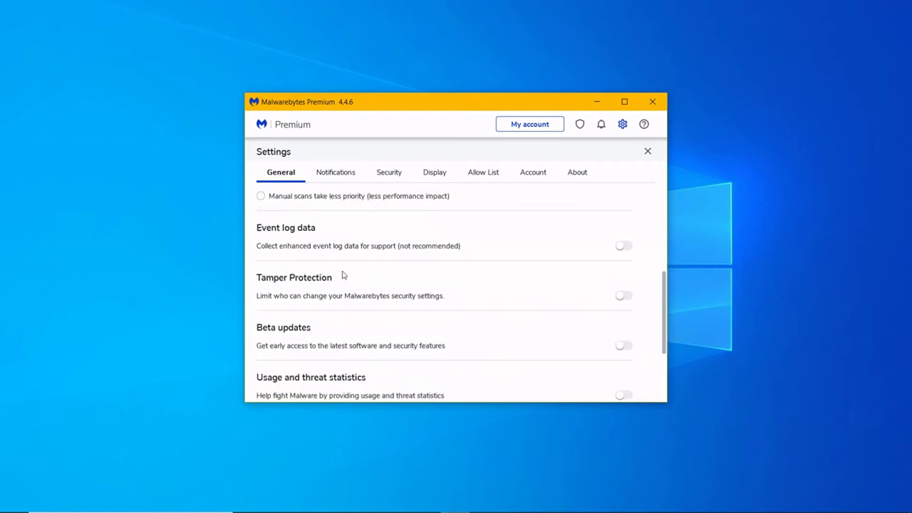
{"action": "scroll", "coordinate": [343, 276], "scroll_direction": "down", "scroll_amount": 1}
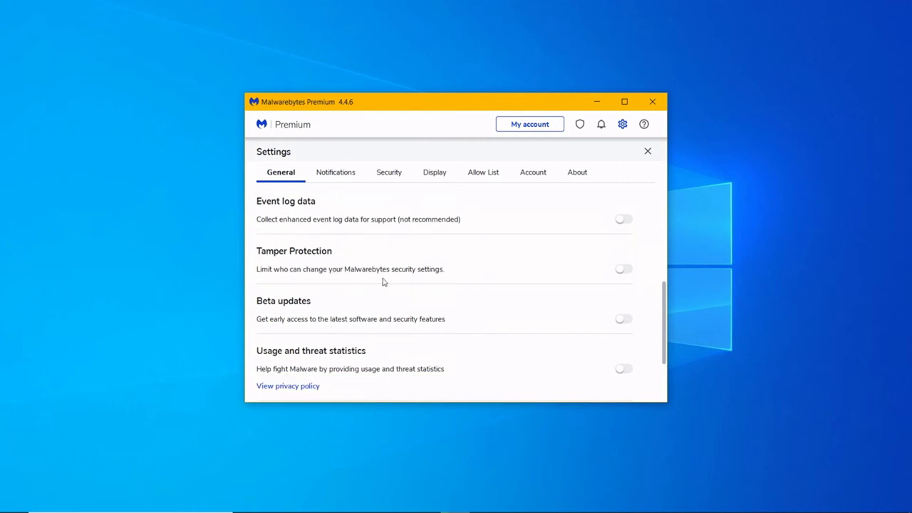
{"action": "scroll", "coordinate": [374, 308], "scroll_direction": "down", "scroll_amount": 1}
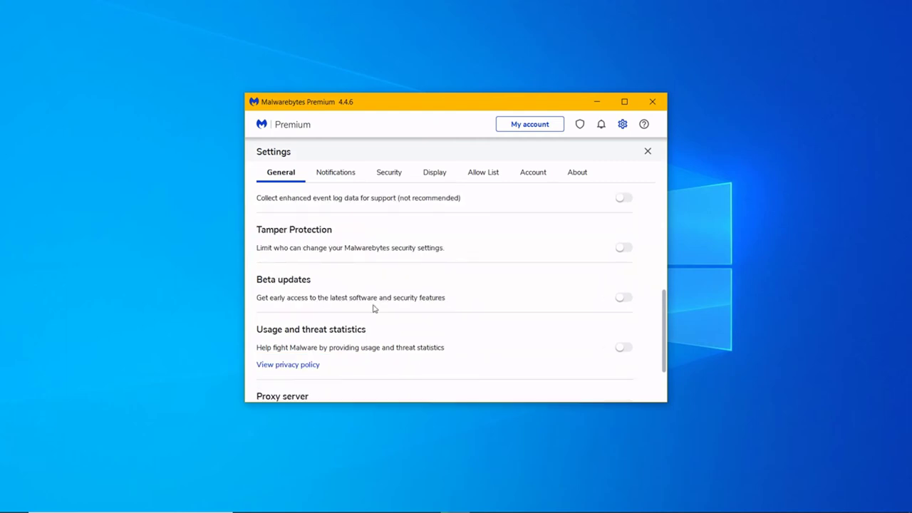
{"action": "scroll", "coordinate": [373, 308], "scroll_direction": "down", "scroll_amount": 1}
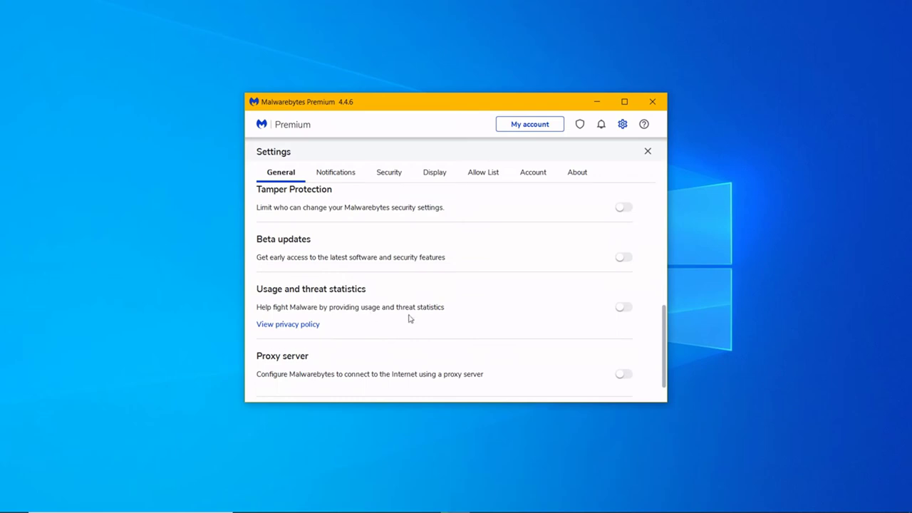
{"action": "scroll", "coordinate": [362, 322], "scroll_direction": "up", "scroll_amount": 2}
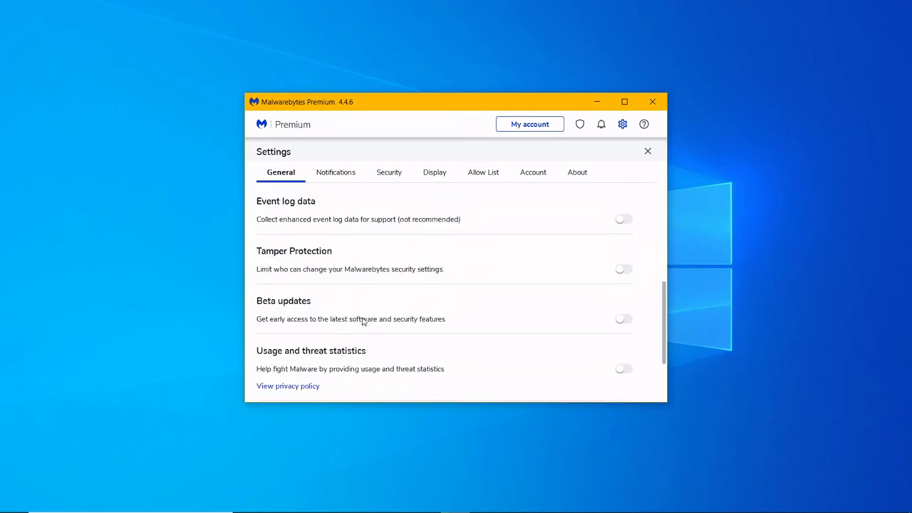
{"action": "scroll", "coordinate": [349, 298], "scroll_direction": "down", "scroll_amount": 1}
{"action": "scroll", "coordinate": [349, 298], "scroll_direction": "down", "scroll_amount": 1}
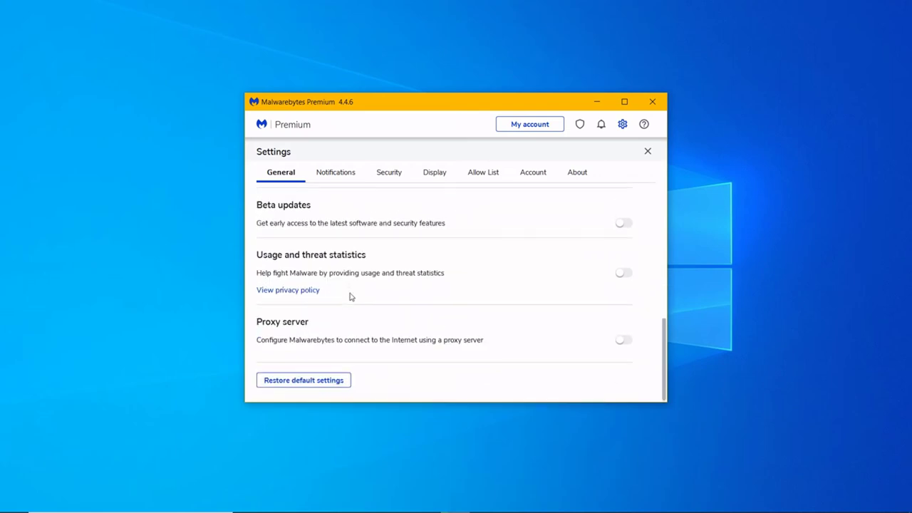
{"action": "left_click", "coordinate": [344, 178]}
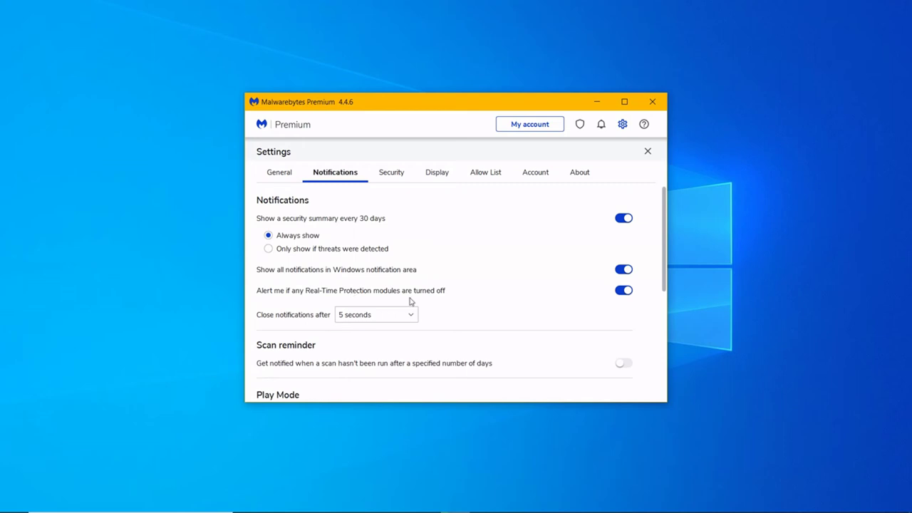
Scroll down to the Play Mode notification options, then switch to the Security settings.
{"action": "scroll", "coordinate": [416, 294], "scroll_direction": "down", "scroll_amount": 3}
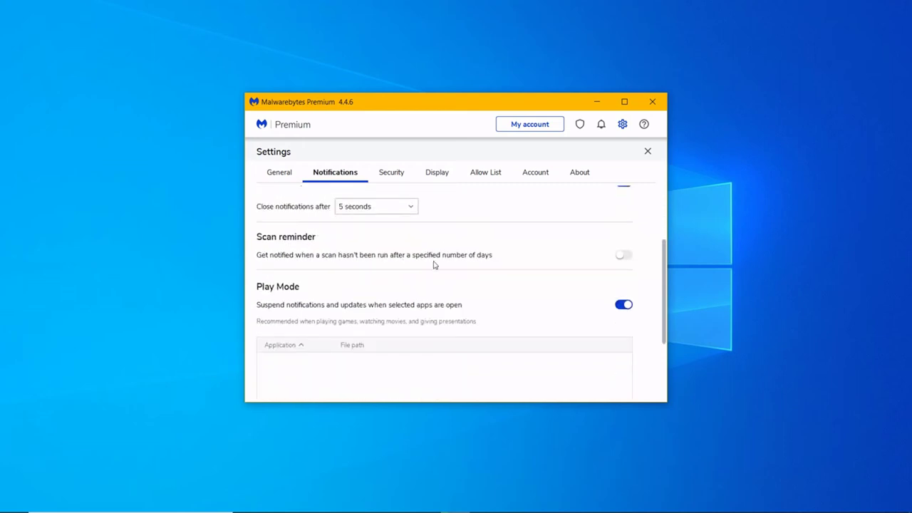
{"action": "scroll", "coordinate": [434, 292], "scroll_direction": "down", "scroll_amount": 2}
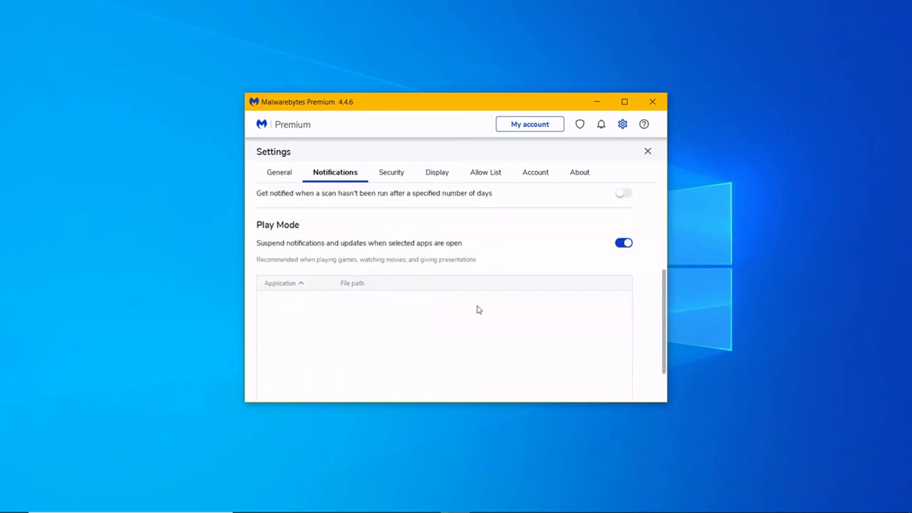
{"action": "left_click", "coordinate": [393, 175]}
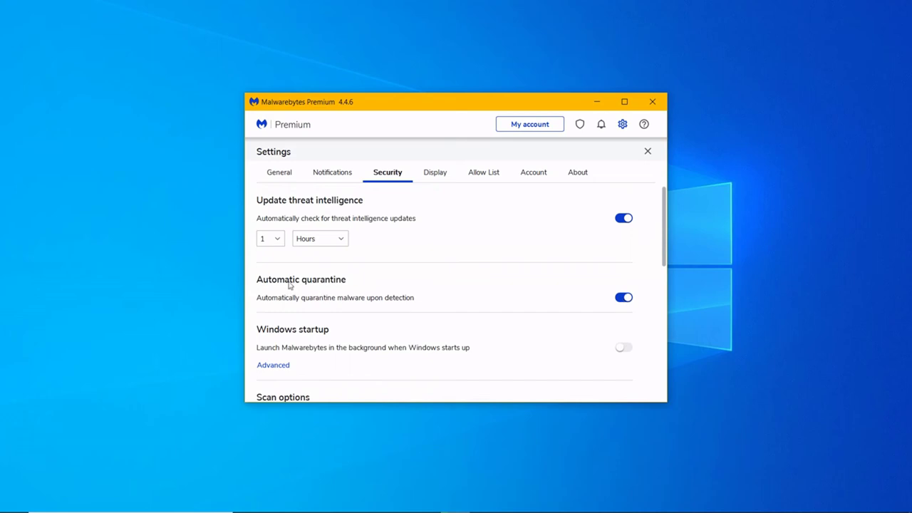
Make Malwarebytes launch in the background at Windows startup.
{"action": "scroll", "coordinate": [332, 290], "scroll_direction": "down", "scroll_amount": 1}
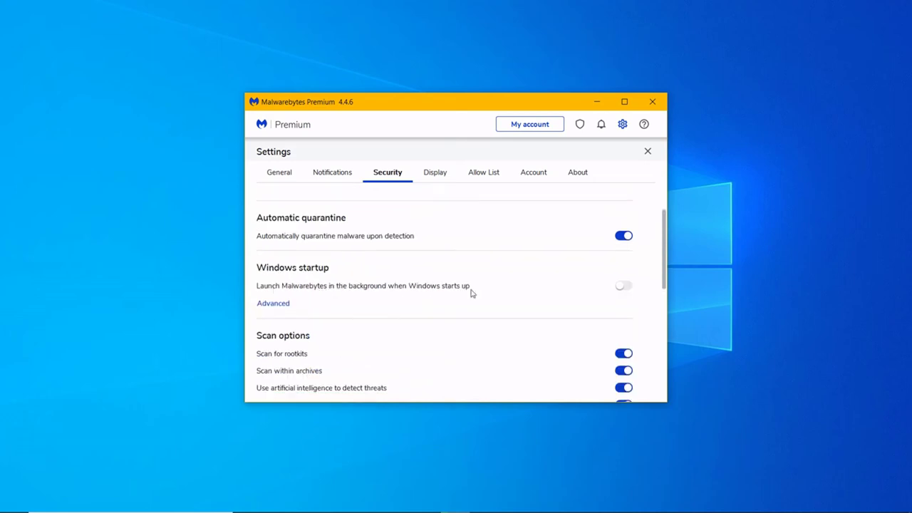
{"action": "left_click", "coordinate": [627, 289]}
{"action": "scroll", "coordinate": [394, 300], "scroll_direction": "down", "scroll_amount": 1}
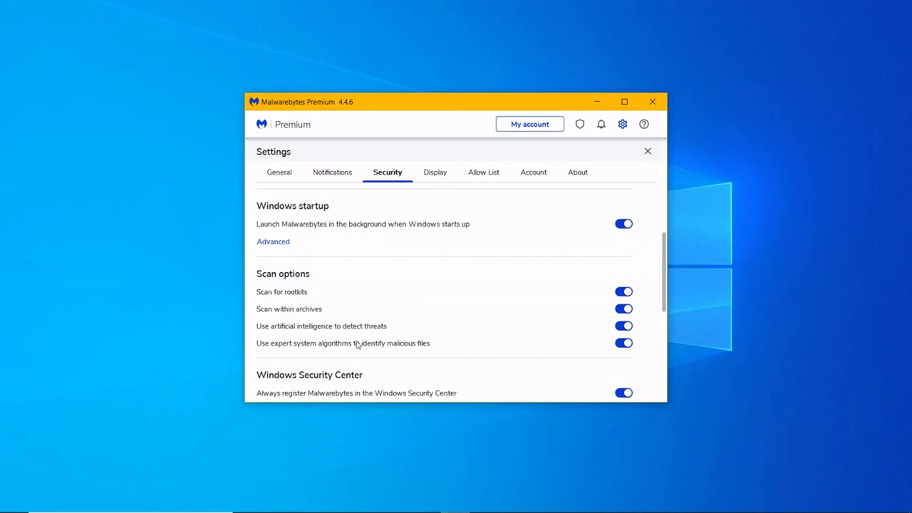
Review the Security options down to Exploit Protection, then show the Display theme settings.
{"action": "scroll", "coordinate": [511, 349], "scroll_direction": "down", "scroll_amount": 2}
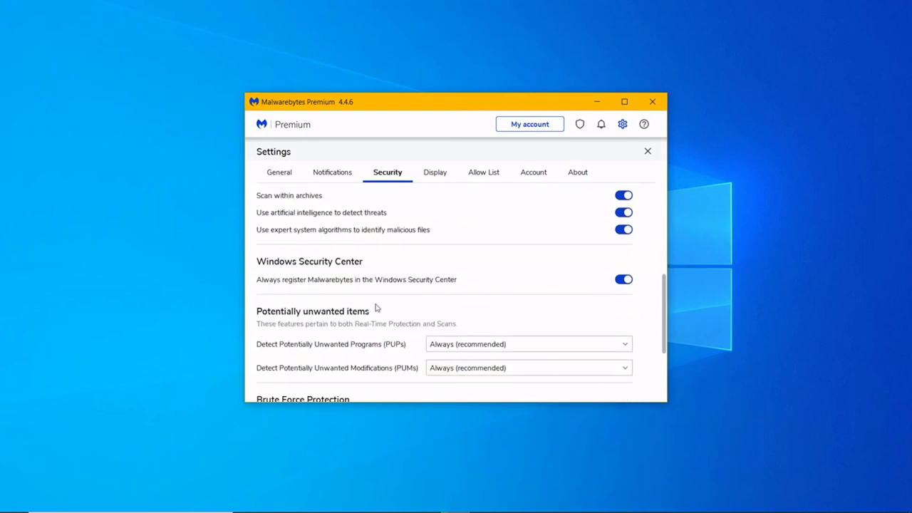
{"action": "scroll", "coordinate": [425, 328], "scroll_direction": "down", "scroll_amount": 2}
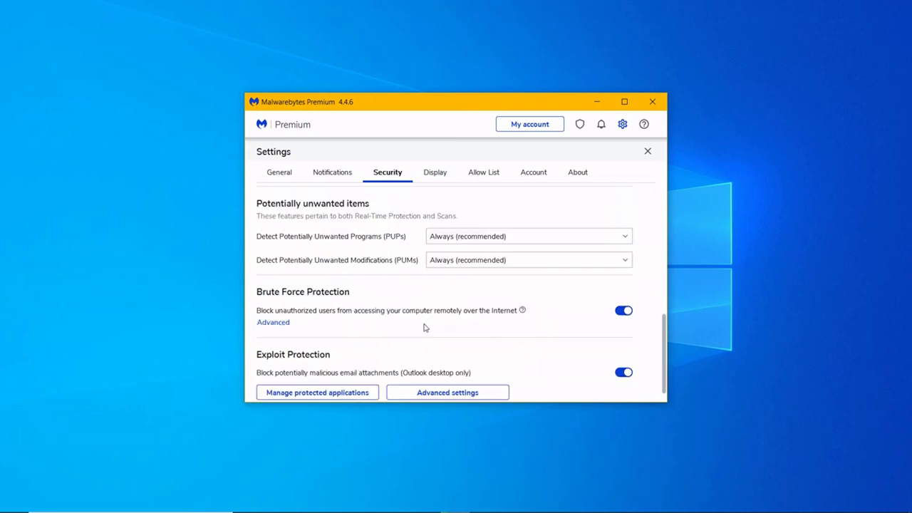
{"action": "scroll", "coordinate": [425, 327], "scroll_direction": "down", "scroll_amount": 1}
{"action": "scroll", "coordinate": [363, 314], "scroll_direction": "down", "scroll_amount": 1}
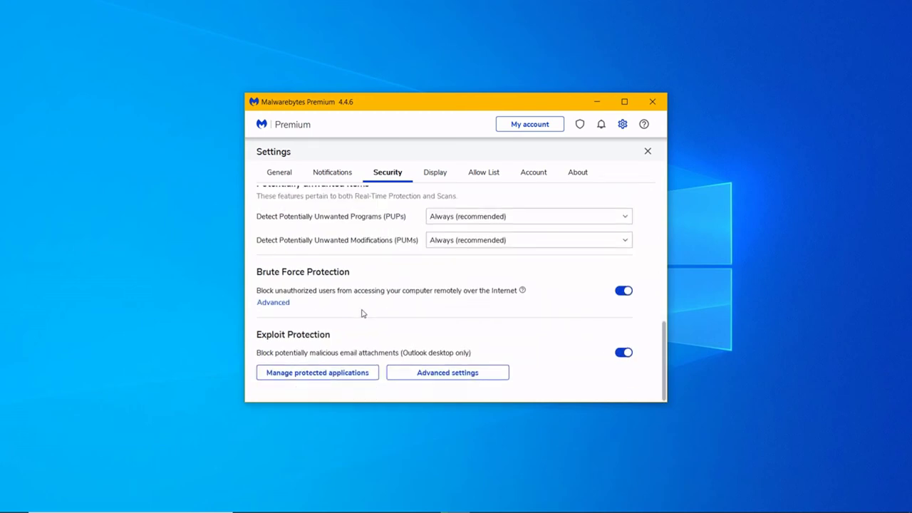
{"action": "left_click", "coordinate": [434, 173]}
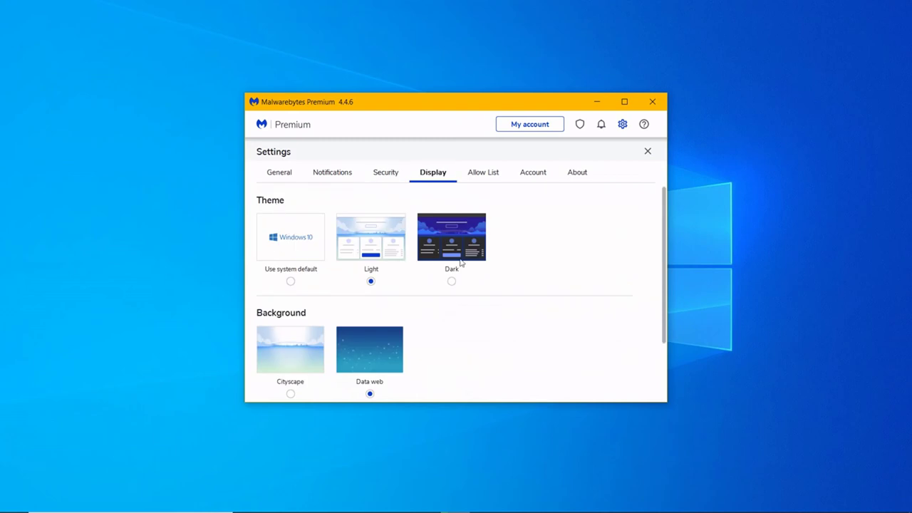
Show the Allow List and look through its KMSpico folders, files, registry keys and websites.
{"action": "left_click", "coordinate": [483, 174]}
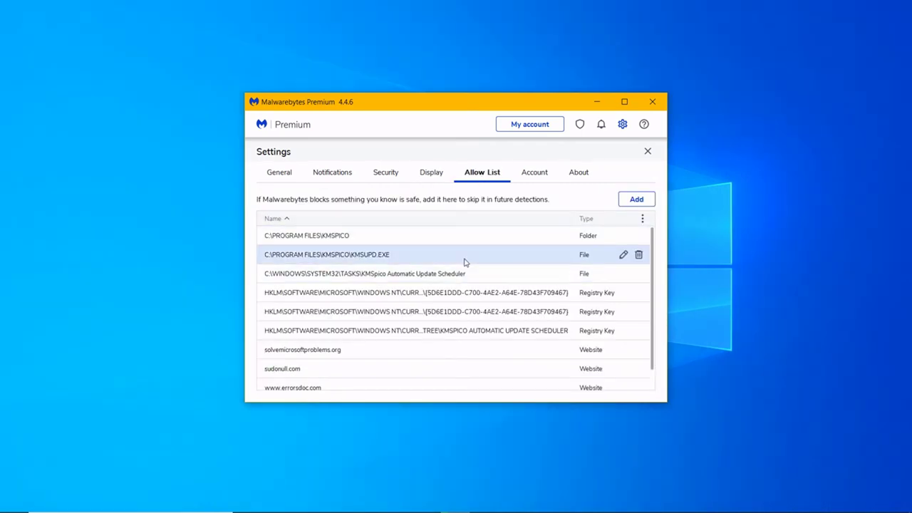
{"action": "scroll", "coordinate": [585, 284], "scroll_direction": "down", "scroll_amount": 2}
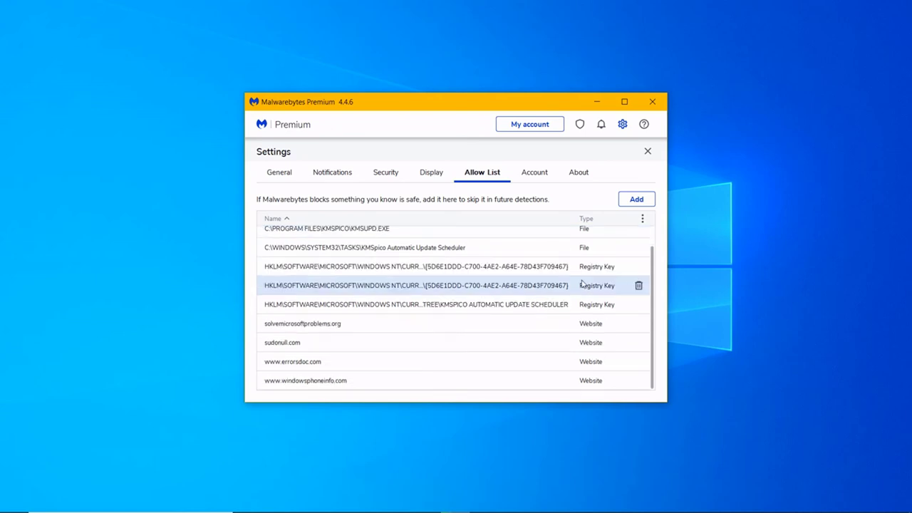
{"action": "scroll", "coordinate": [580, 282], "scroll_direction": "up", "scroll_amount": 1}
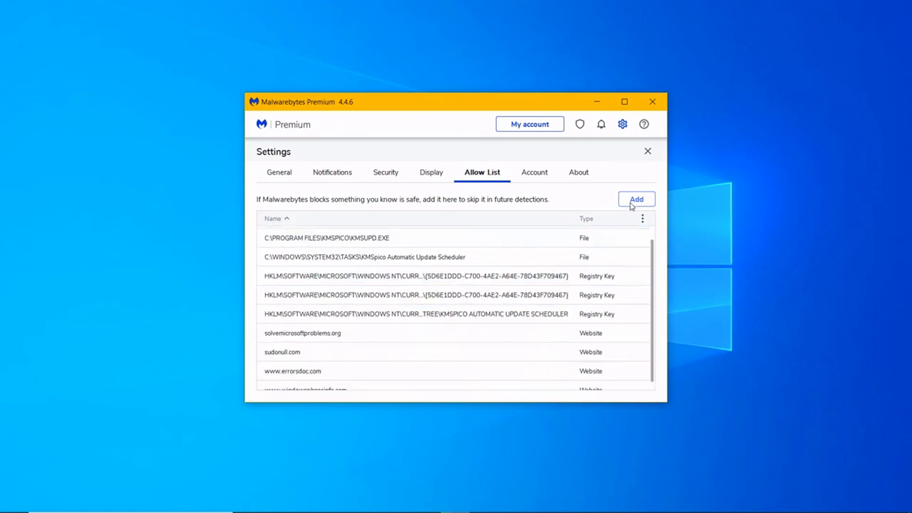
{"action": "left_click", "coordinate": [634, 201]}
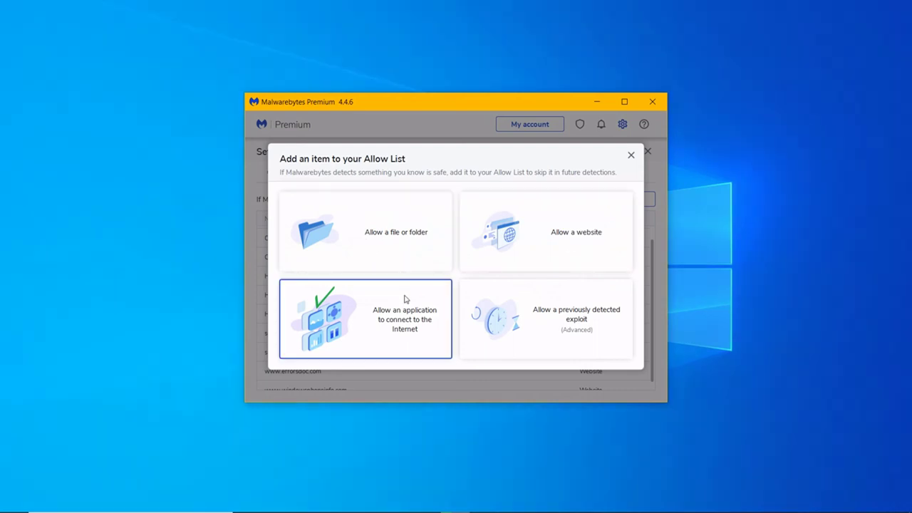
{"action": "left_click", "coordinate": [567, 249]}
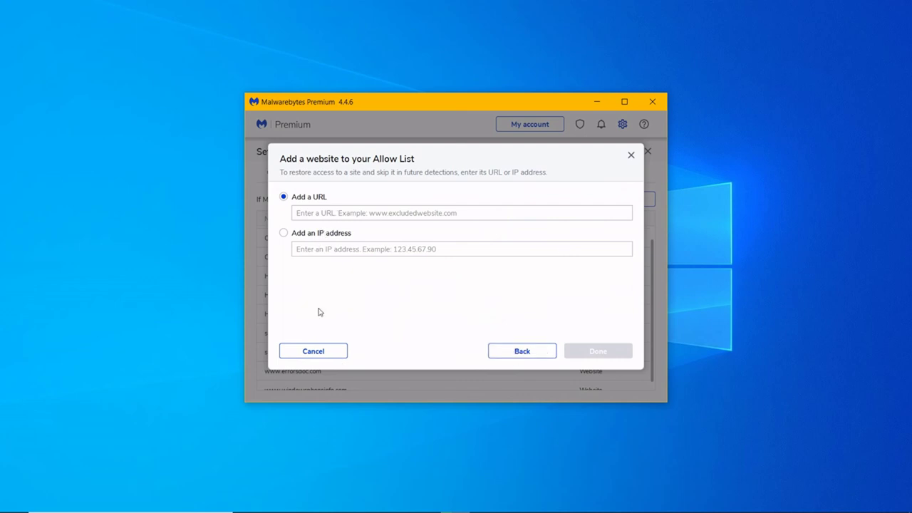
{"action": "left_click", "coordinate": [312, 351]}
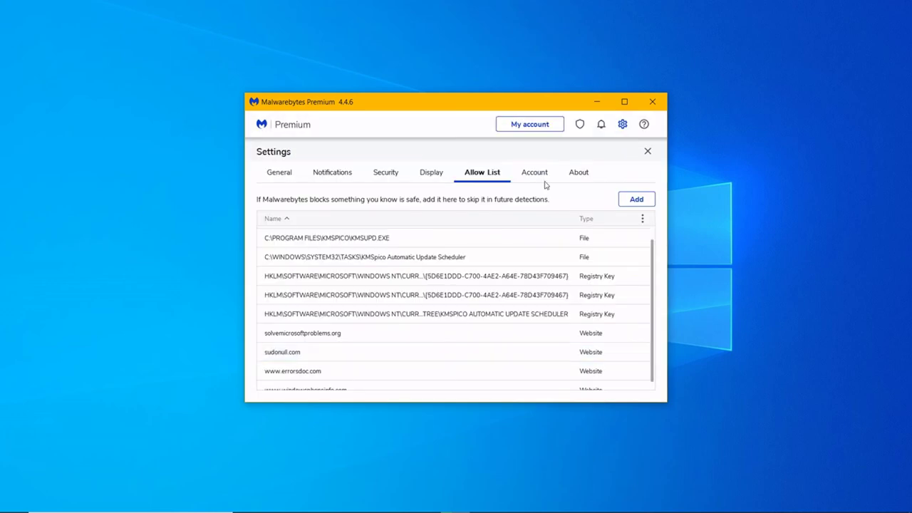
{"action": "left_click", "coordinate": [578, 174]}
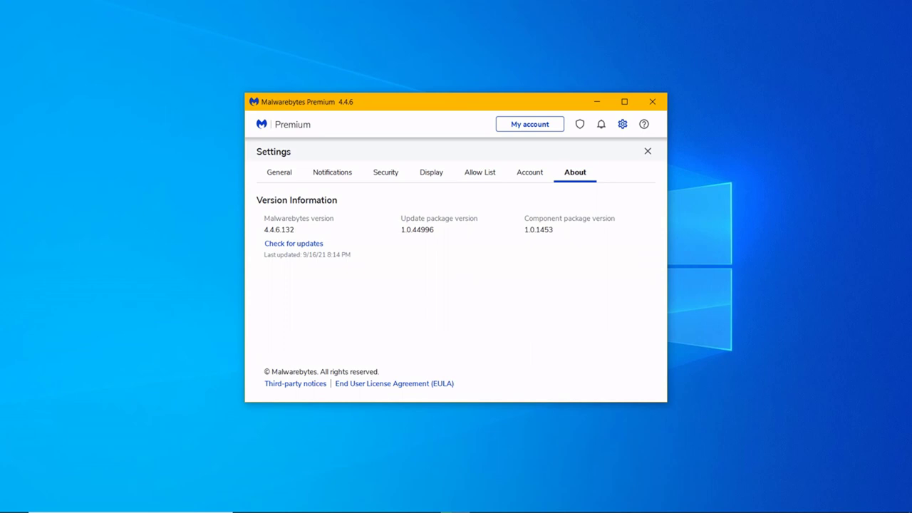
Reveal the hidden tray icons and bring up the Malwarebytes tray quick options.
{"action": "left_click", "coordinate": [763, 503]}
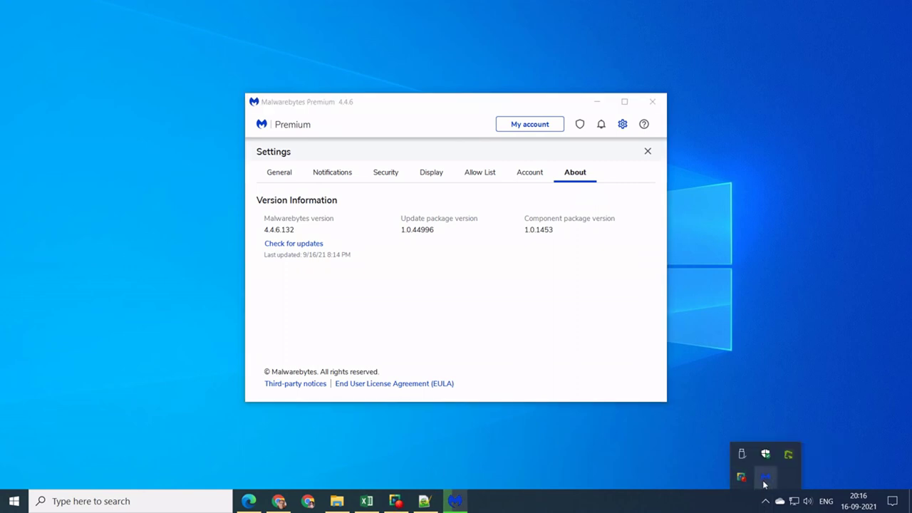
{"action": "right_click", "coordinate": [765, 478]}
{"action": "left_click", "coordinate": [334, 502]}
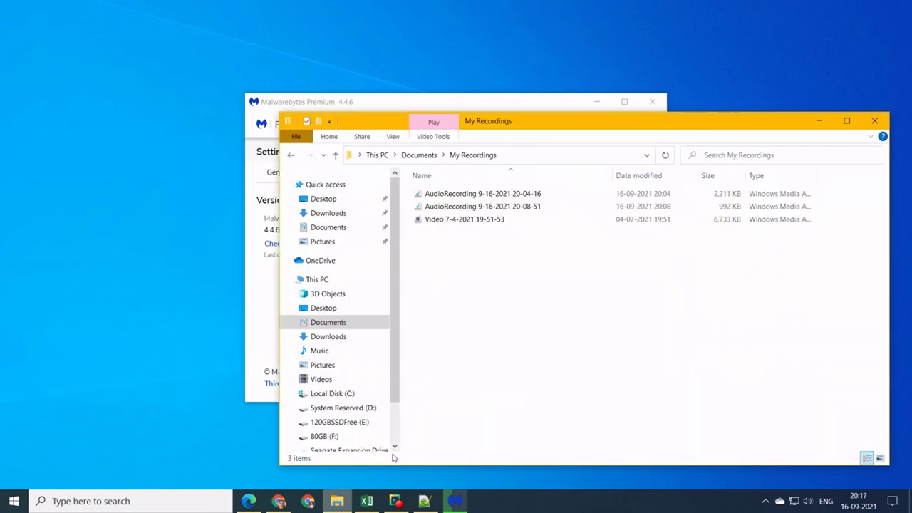
{"action": "left_click", "coordinate": [441, 221]}
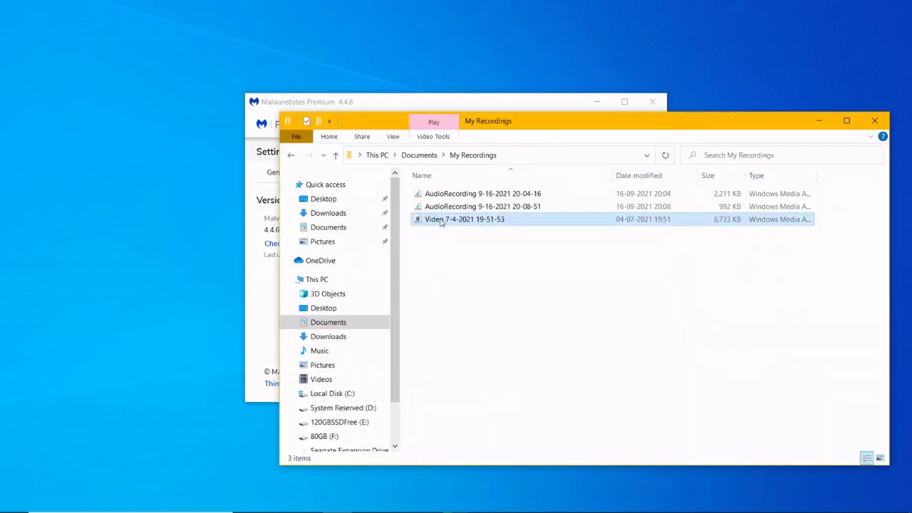
{"action": "double_click", "coordinate": [440, 220]}
{"action": "right_click", "coordinate": [439, 219]}
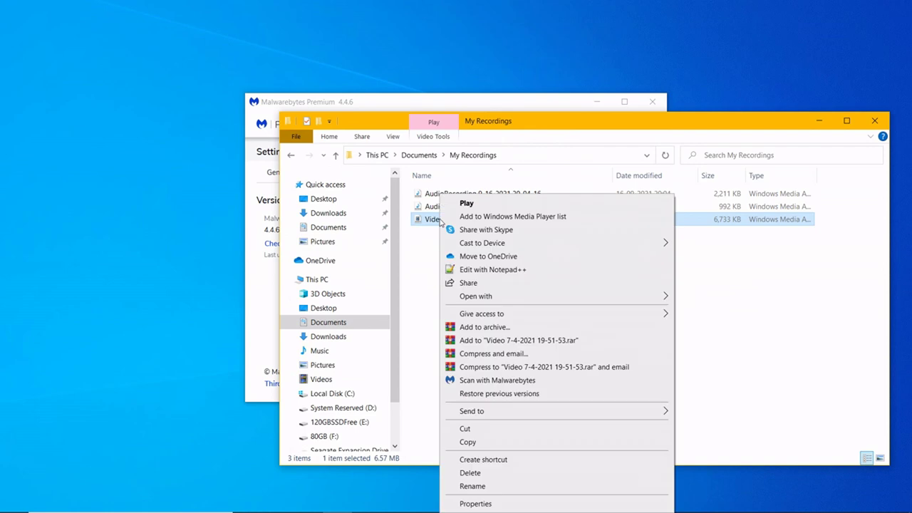
{"action": "left_click", "coordinate": [497, 380]}
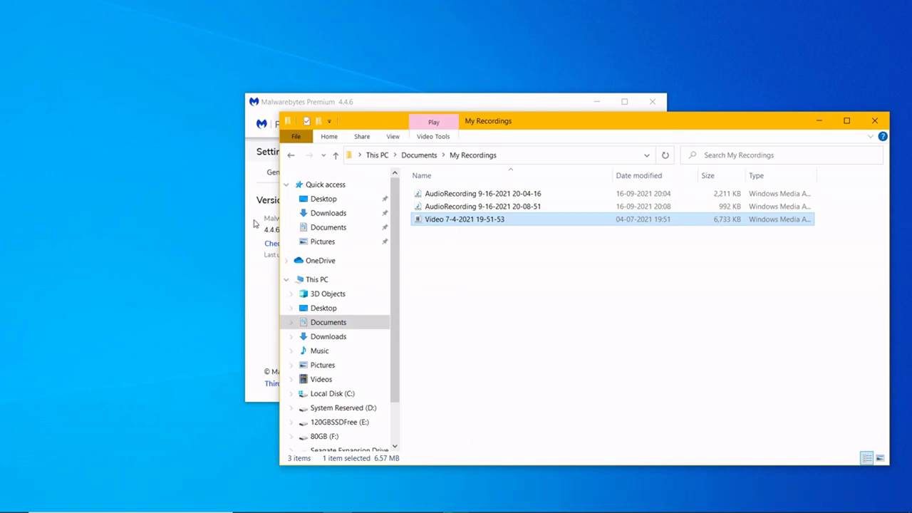
{"action": "left_click", "coordinate": [255, 281]}
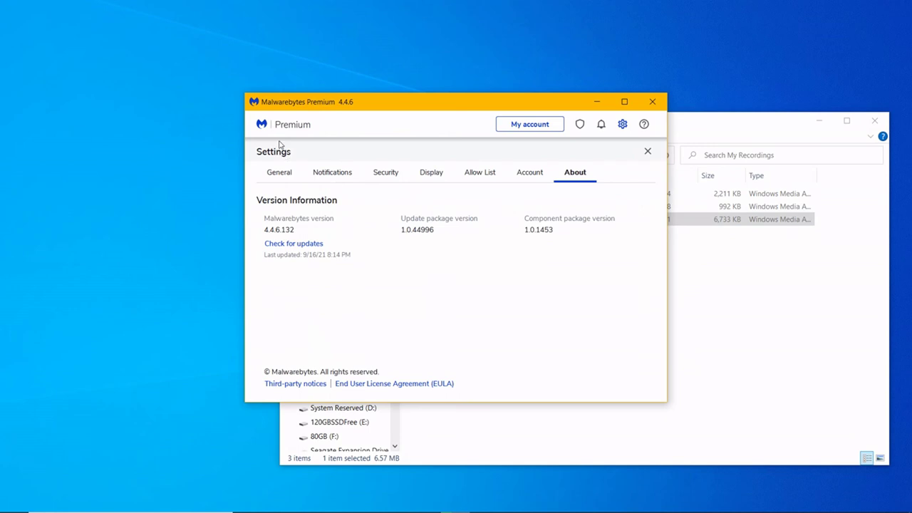